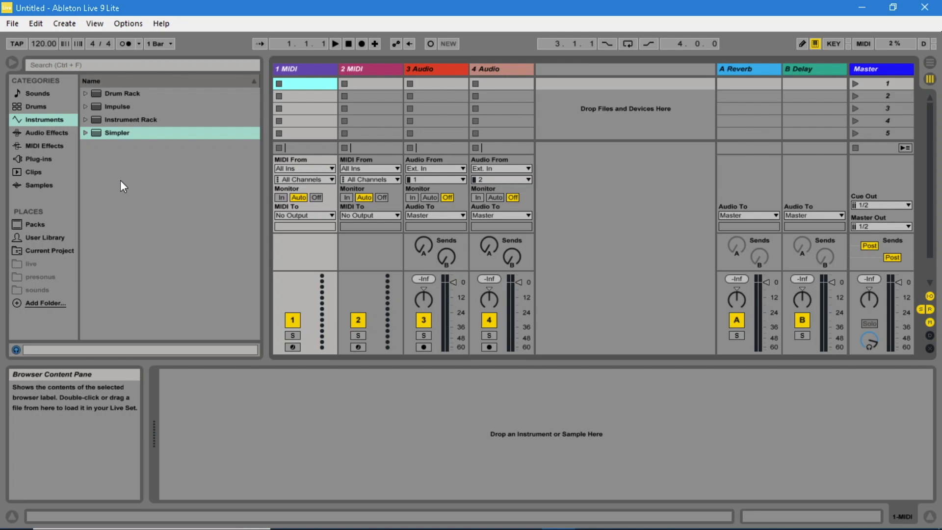
Step: Load the Celestial Pad preset from Instrument Rack > Pad onto MIDI track 1
{"action": "left_click", "coordinate": [87, 119]}
{"action": "left_click", "coordinate": [93, 198]}
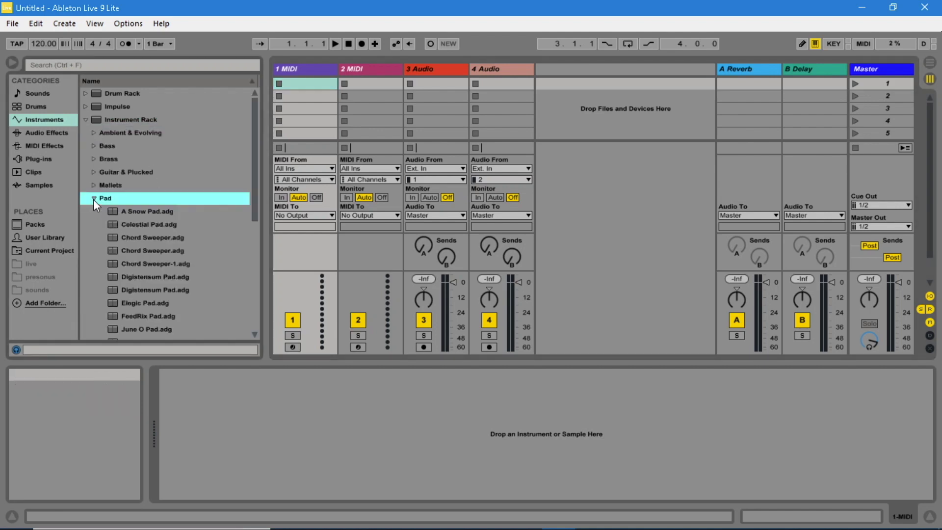
{"action": "left_click", "coordinate": [119, 224]}
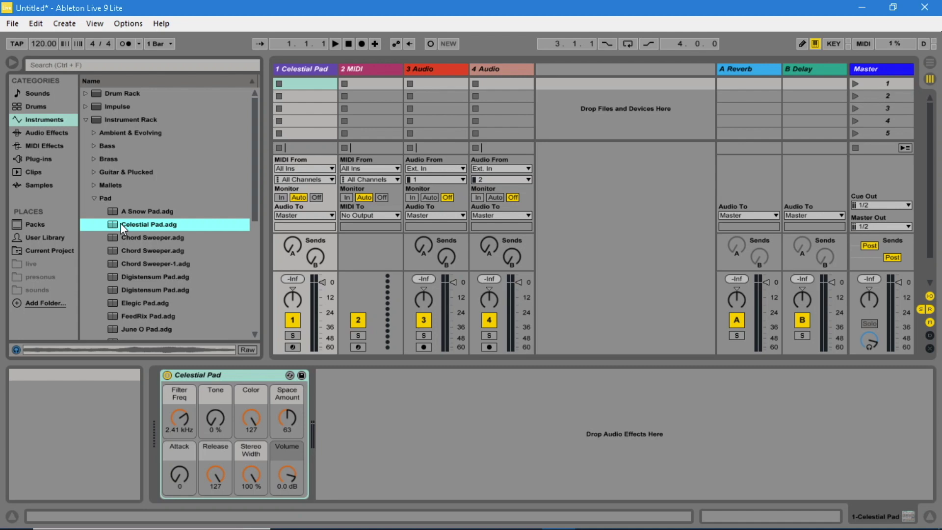
{"action": "right_click", "coordinate": [248, 376]}
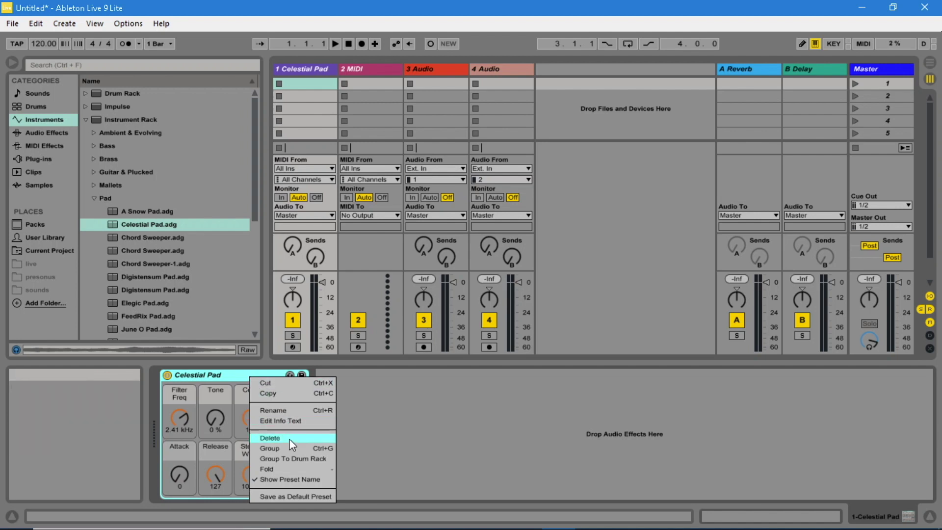
Step: Group Celestial Pad into an Instrument Rack and reveal its chain list
{"action": "key", "text": "Escape"}
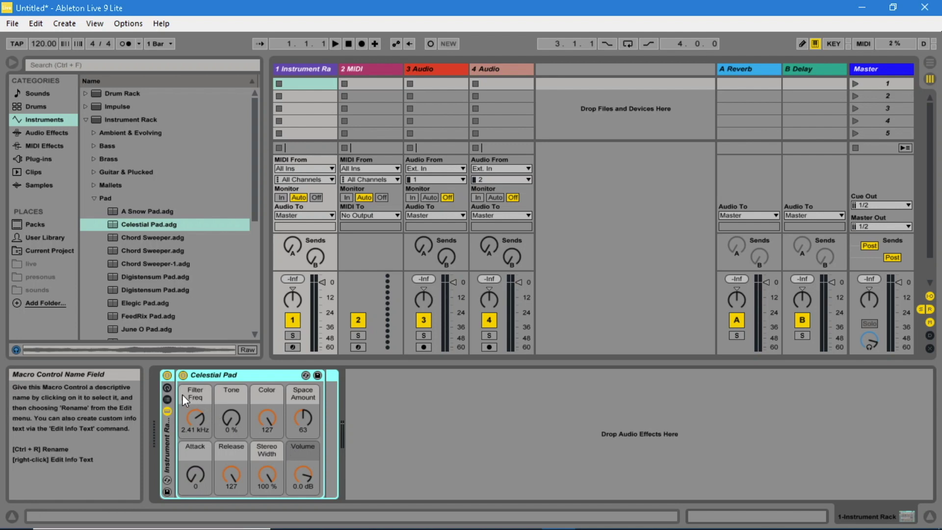
{"action": "left_click", "coordinate": [169, 398]}
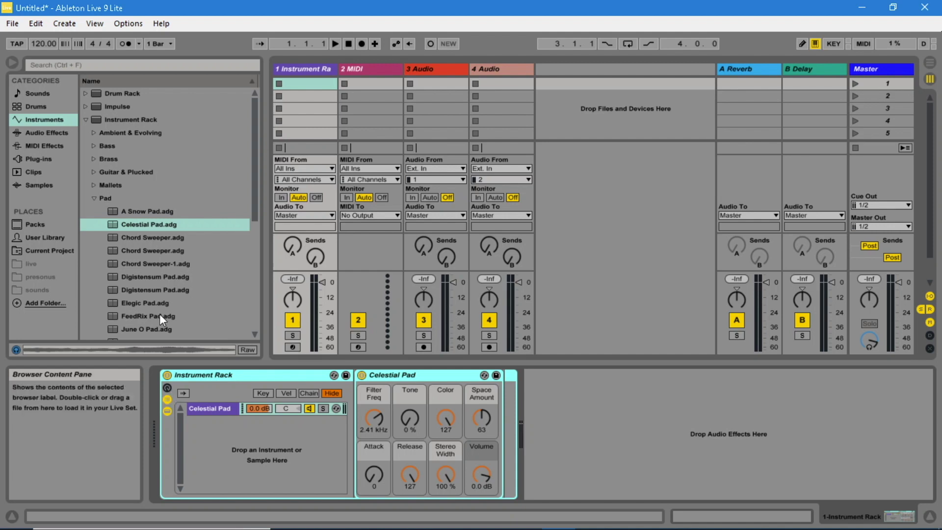
Step: Add It Happened One Night Strings and 10 Saws Lead as rack chains, then arm track 1
{"action": "left_click", "coordinate": [94, 197]}
{"action": "left_click", "coordinate": [95, 224]}
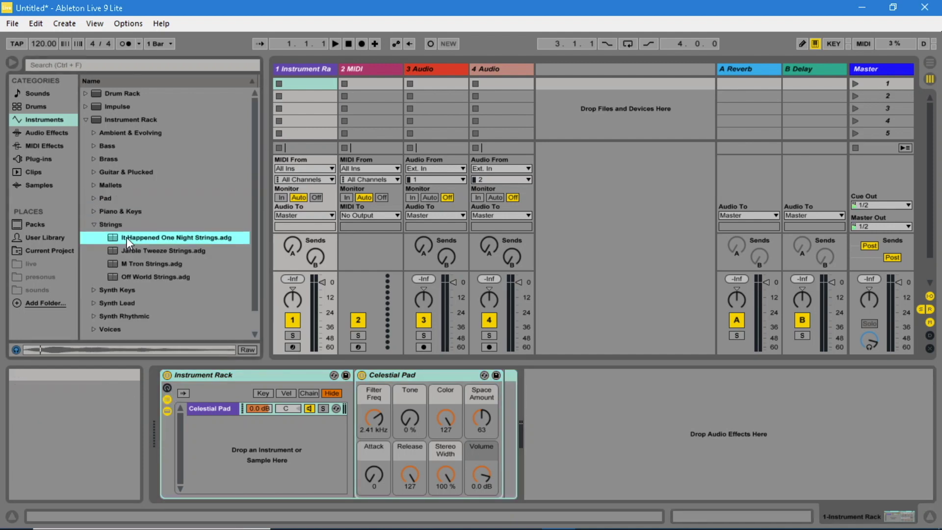
{"action": "left_click_drag", "start_coordinate": [125, 237], "coordinate": [218, 446]}
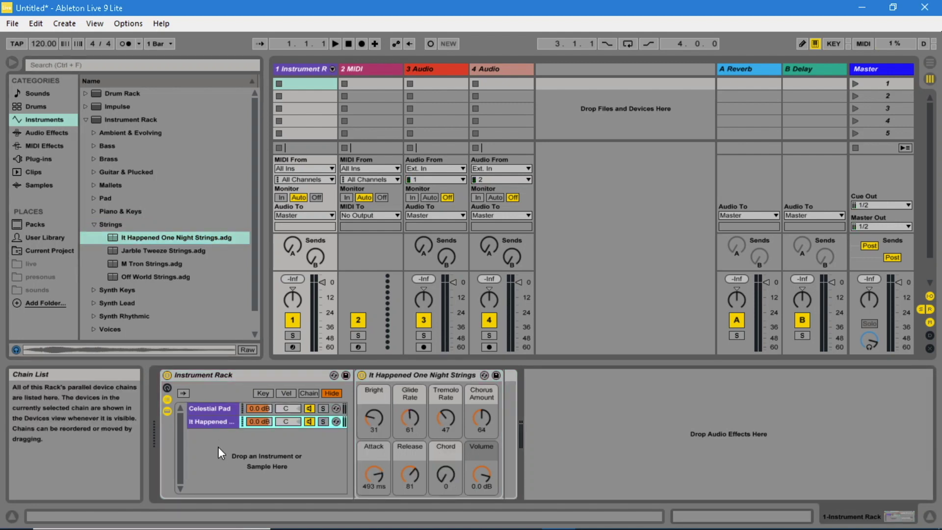
{"action": "left_click", "coordinate": [95, 223]}
{"action": "left_click", "coordinate": [93, 251]}
{"action": "left_click_drag", "start_coordinate": [143, 277], "coordinate": [219, 448]}
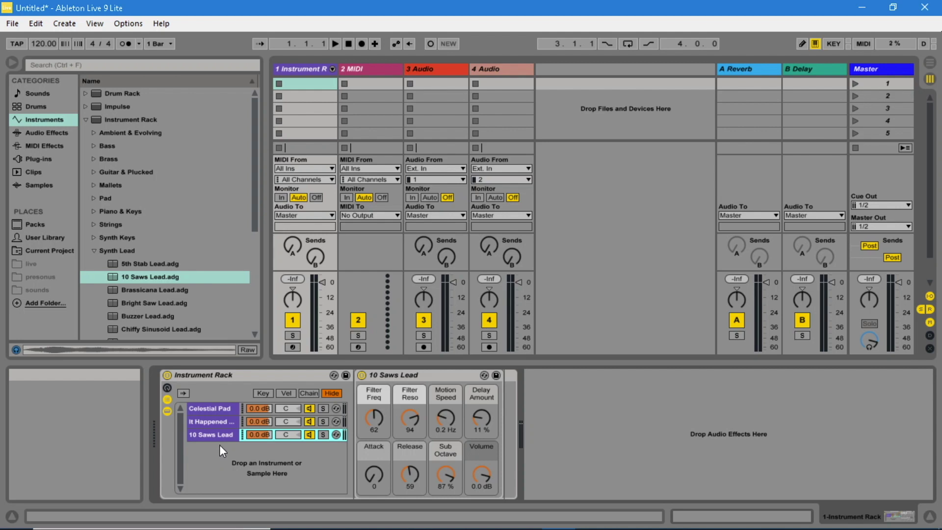
{"action": "left_click", "coordinate": [293, 346]}
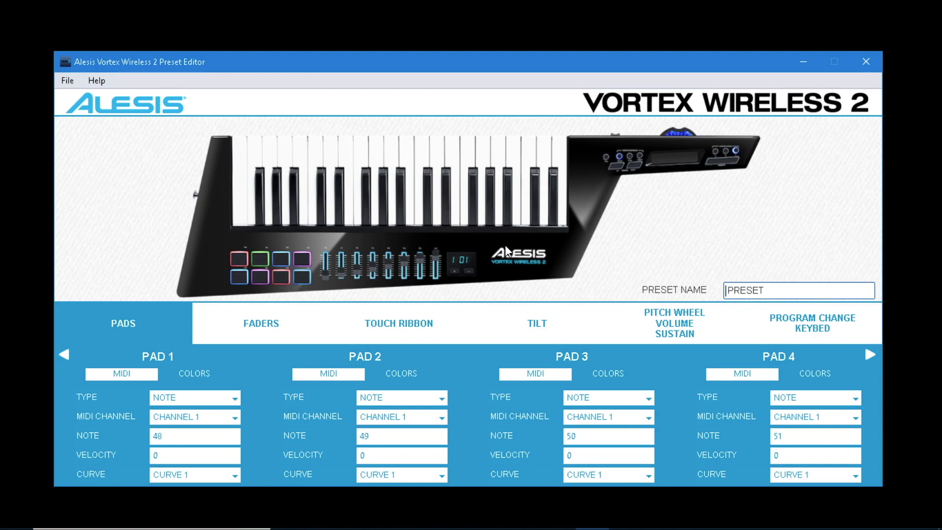
Step: Retrieve Preset 12 from the keytar into the Alesis editor
{"action": "left_click", "coordinate": [67, 81]}
{"action": "left_click", "coordinate": [107, 139]}
{"action": "left_click", "coordinate": [540, 261]}
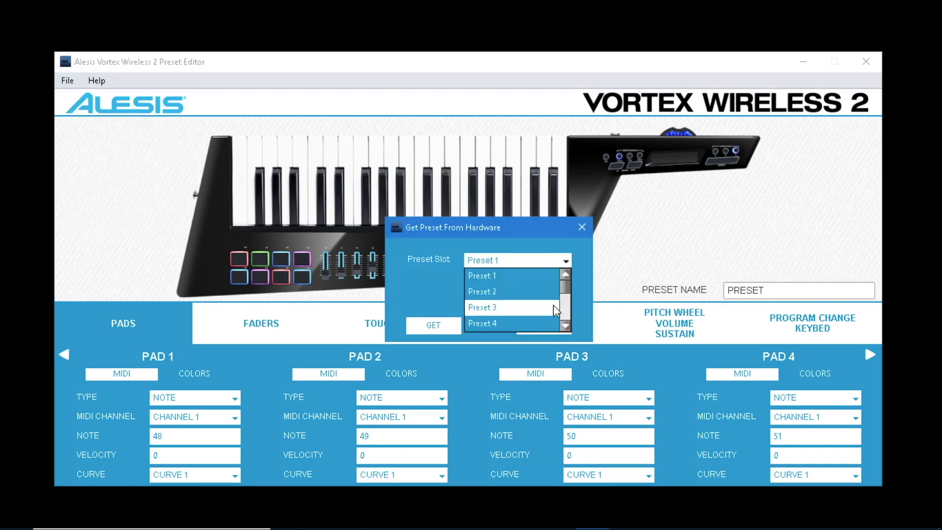
{"action": "scroll", "coordinate": [549, 310], "scroll_direction": "down", "scroll_amount": 3}
{"action": "left_click", "coordinate": [545, 320]}
{"action": "left_click", "coordinate": [434, 326]}
{"action": "left_click", "coordinate": [529, 314]}
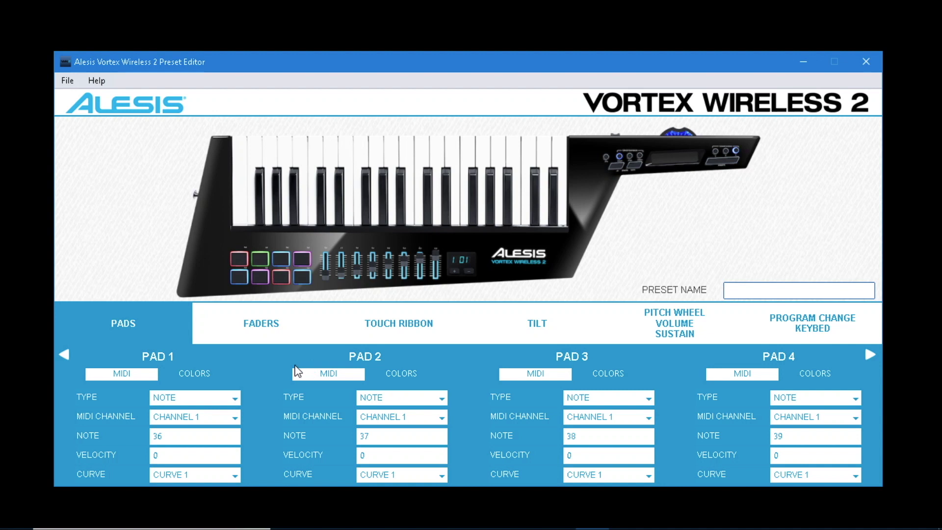
Step: Set Pads 1, 2 and 3 to send CC Momentary messages
{"action": "left_click", "coordinate": [241, 399]}
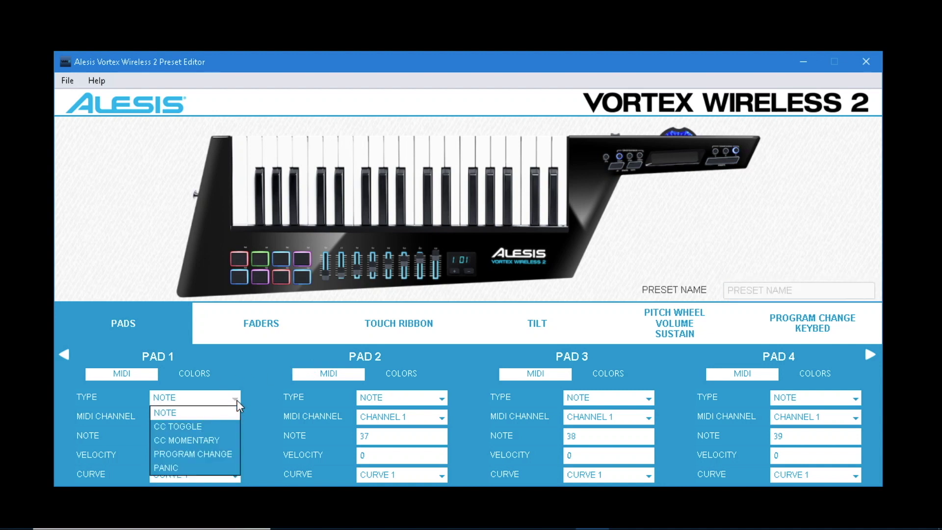
{"action": "left_click", "coordinate": [231, 442]}
{"action": "left_click", "coordinate": [442, 399]}
{"action": "left_click", "coordinate": [432, 440]}
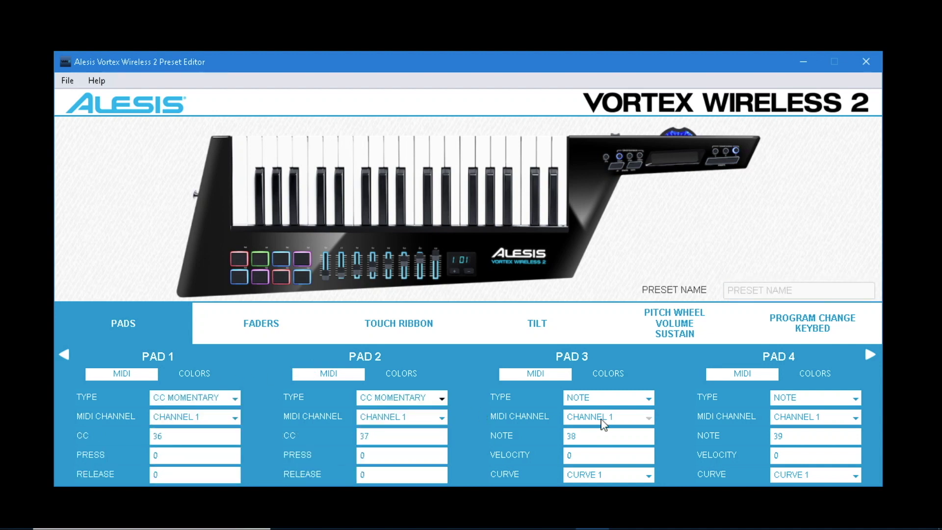
{"action": "left_click", "coordinate": [649, 399]}
{"action": "left_click", "coordinate": [639, 442]}
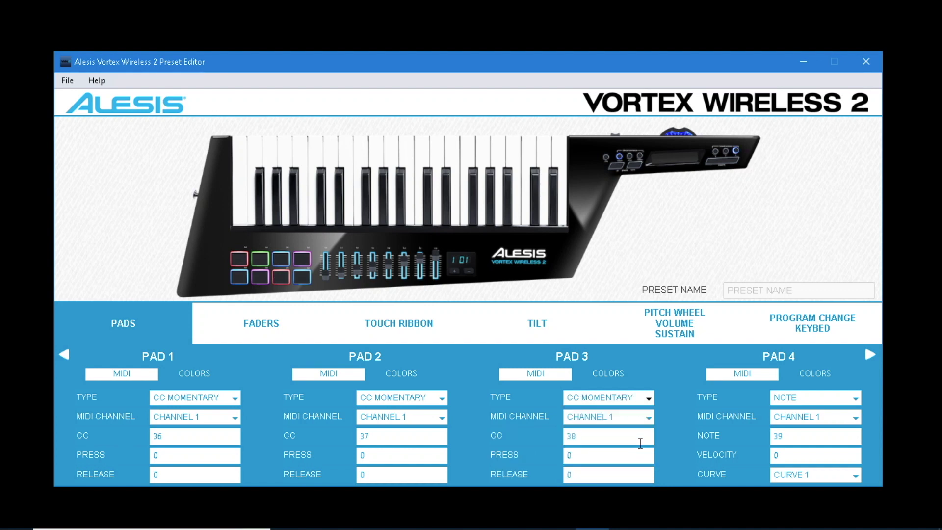
Step: Set the CC number of Pads 1–3 to 55
{"action": "left_click", "coordinate": [223, 437]}
{"action": "key", "text": "BackSpace"}
{"action": "key", "text": "BackSpace"}
{"action": "type", "text": "55"}
{"action": "left_click", "coordinate": [384, 436]}
{"action": "key", "text": "BackSpace"}
{"action": "key", "text": "BackSpace"}
{"action": "type", "text": "55"}
{"action": "left_click", "coordinate": [595, 436]}
{"action": "key", "text": "BackSpace"}
{"action": "key", "text": "BackSpace"}
{"action": "type", "text": "55"}
Step: Set press/release values to 0 for Pad 1, 1 for Pad 2 and 2 for Pad 3
{"action": "left_click", "coordinate": [208, 456]}
{"action": "left_click", "coordinate": [407, 450]}
{"action": "key", "text": "BackSpace"}
{"action": "type", "text": "1"}
{"action": "left_click", "coordinate": [407, 475]}
{"action": "key", "text": "BackSpace"}
{"action": "type", "text": "1"}
{"action": "left_click", "coordinate": [605, 455]}
{"action": "key", "text": "BackSpace"}
{"action": "type", "text": "2"}
{"action": "left_click", "coordinate": [606, 477]}
{"action": "key", "text": "BackSpace"}
{"action": "type", "text": "2"}
Step: Send the edited preset to the keytar's Preset 12 slot
{"action": "left_click", "coordinate": [67, 81]}
{"action": "left_click", "coordinate": [77, 120]}
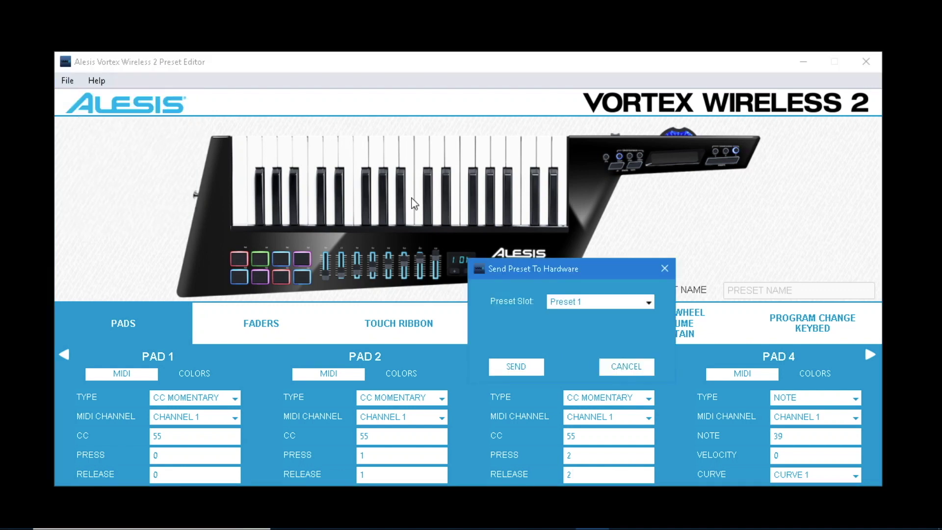
{"action": "left_click", "coordinate": [646, 300]}
{"action": "scroll", "coordinate": [648, 354], "scroll_direction": "down", "scroll_amount": 3}
{"action": "left_click", "coordinate": [567, 365]}
{"action": "left_click", "coordinate": [535, 369]}
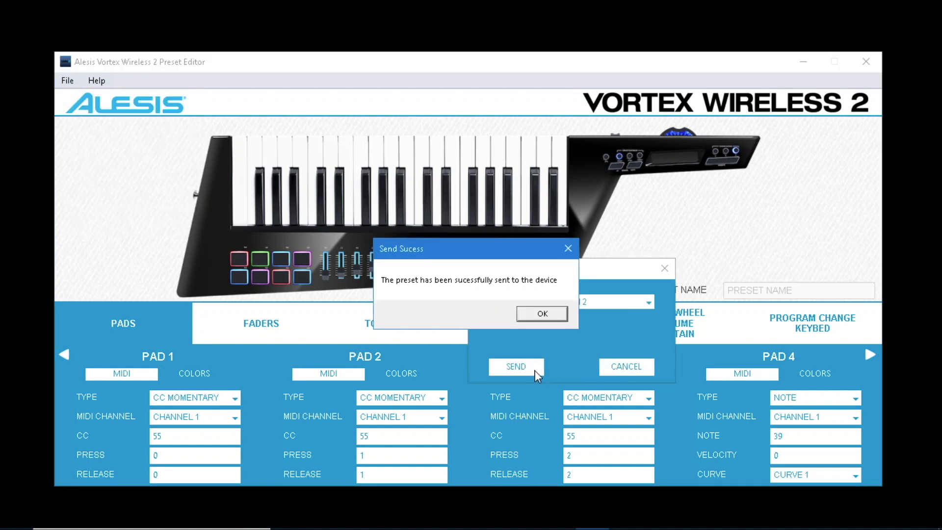
{"action": "left_click", "coordinate": [543, 316]}
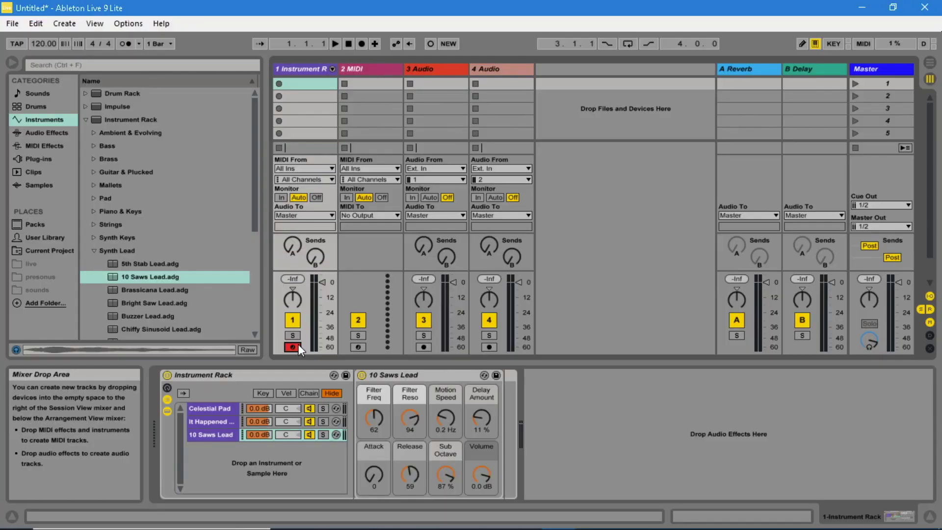
{"action": "left_click", "coordinate": [261, 394]}
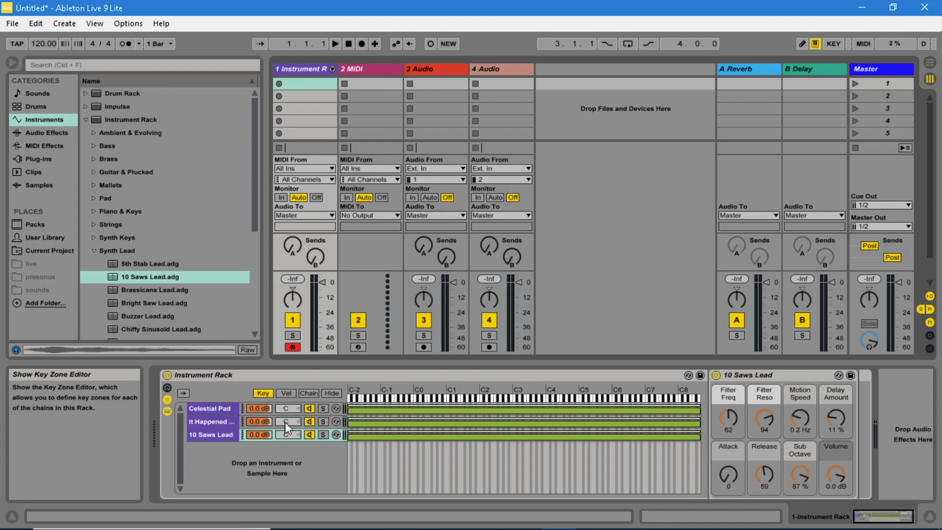
{"action": "left_click_drag", "start_coordinate": [696, 411], "coordinate": [475, 410]}
{"action": "left_click_drag", "start_coordinate": [349, 422], "coordinate": [475, 422]}
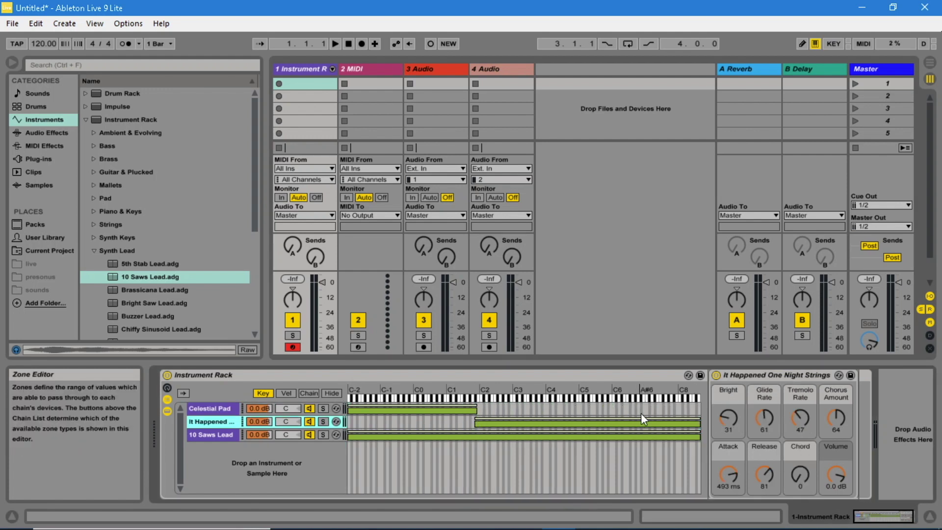
{"action": "left_click_drag", "start_coordinate": [701, 422], "coordinate": [582, 422]}
{"action": "left_click_drag", "start_coordinate": [351, 432], "coordinate": [580, 433]}
{"action": "left_click_drag", "start_coordinate": [475, 421], "coordinate": [348, 422]}
{"action": "left_click_drag", "start_coordinate": [582, 422], "coordinate": [701, 422]}
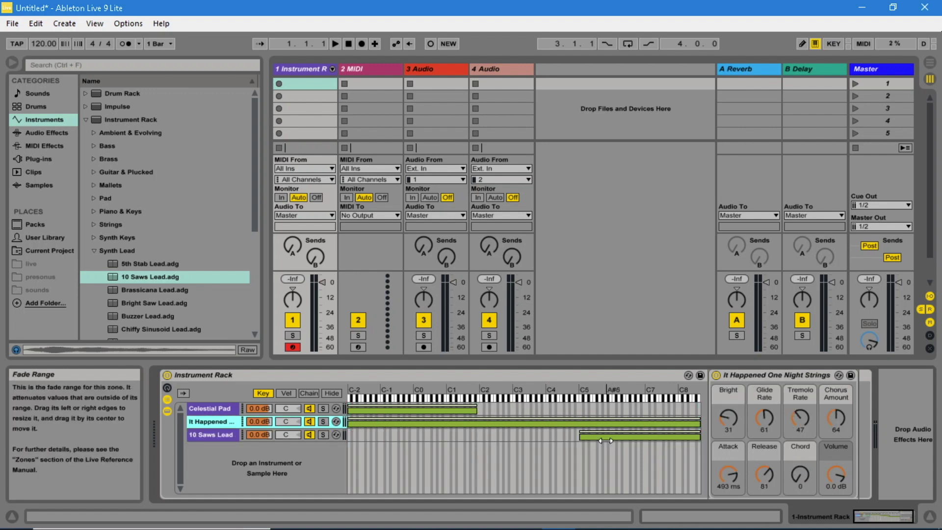
{"action": "left_click_drag", "start_coordinate": [580, 435], "coordinate": [348, 435]}
{"action": "left_click_drag", "start_coordinate": [477, 408], "coordinate": [700, 409]}
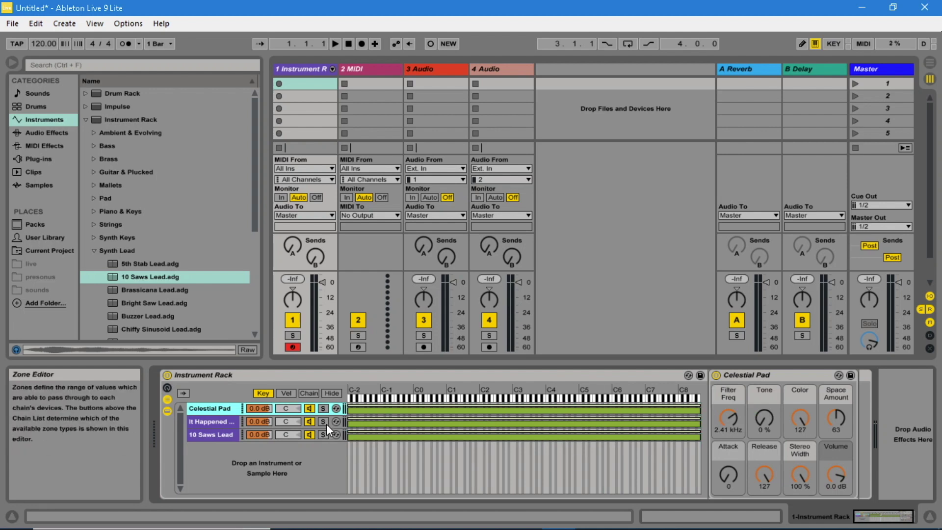
{"action": "left_click", "coordinate": [332, 394]}
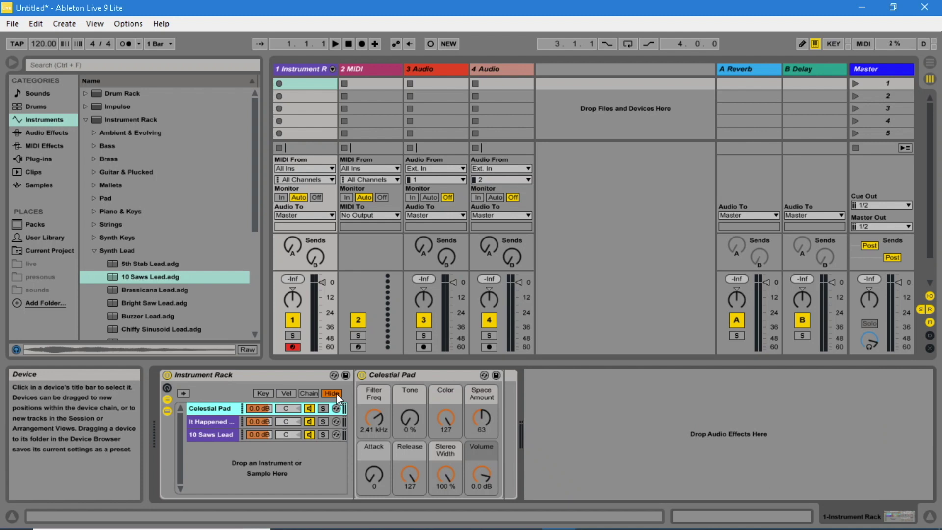
Step: Split the velocity zones: Celestial Pad up to 47, It Happened 40–87, 10 Saws Lead from 72
{"action": "left_click", "coordinate": [287, 394]}
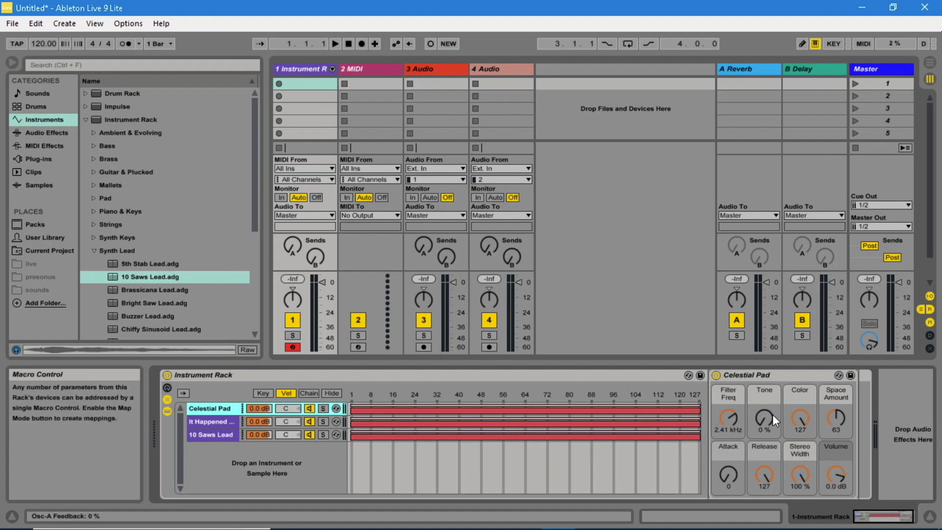
{"action": "left_click_drag", "start_coordinate": [700, 410], "coordinate": [461, 419]}
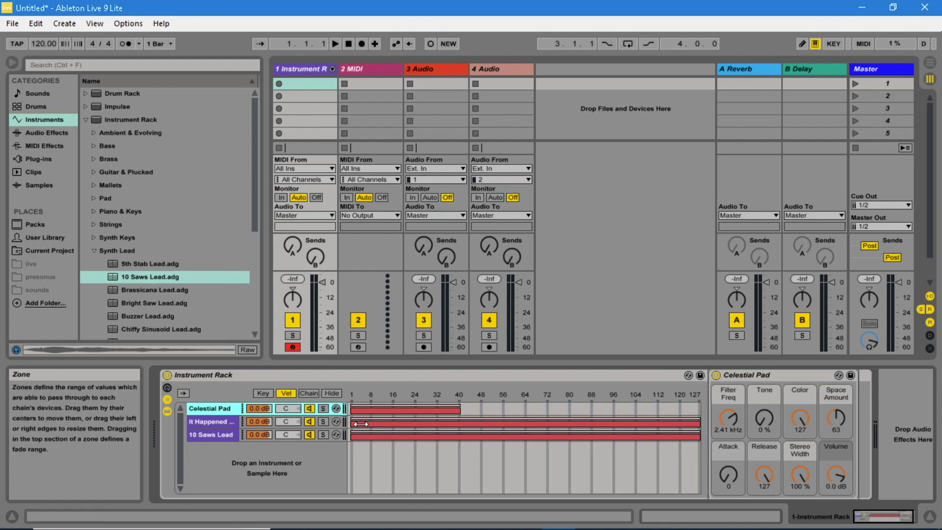
{"action": "left_click_drag", "start_coordinate": [351, 422], "coordinate": [458, 428]}
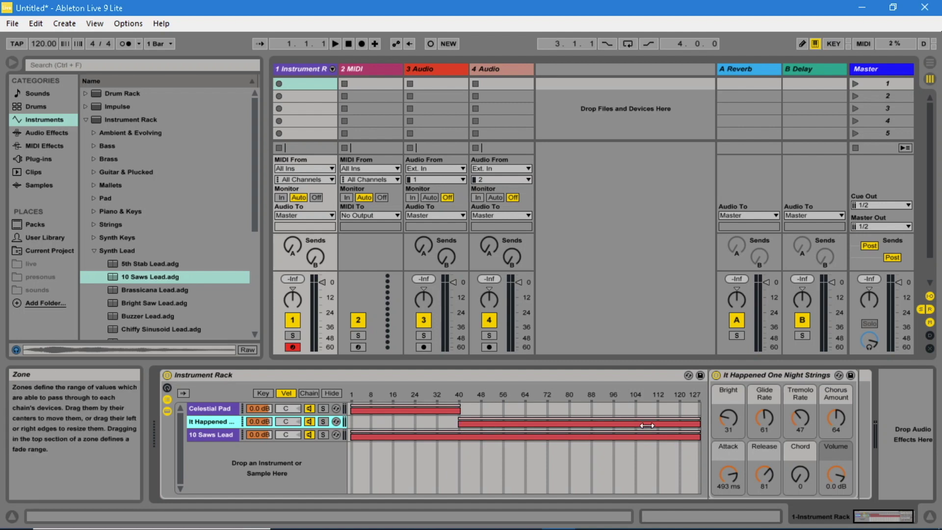
{"action": "left_click_drag", "start_coordinate": [700, 422], "coordinate": [591, 423]}
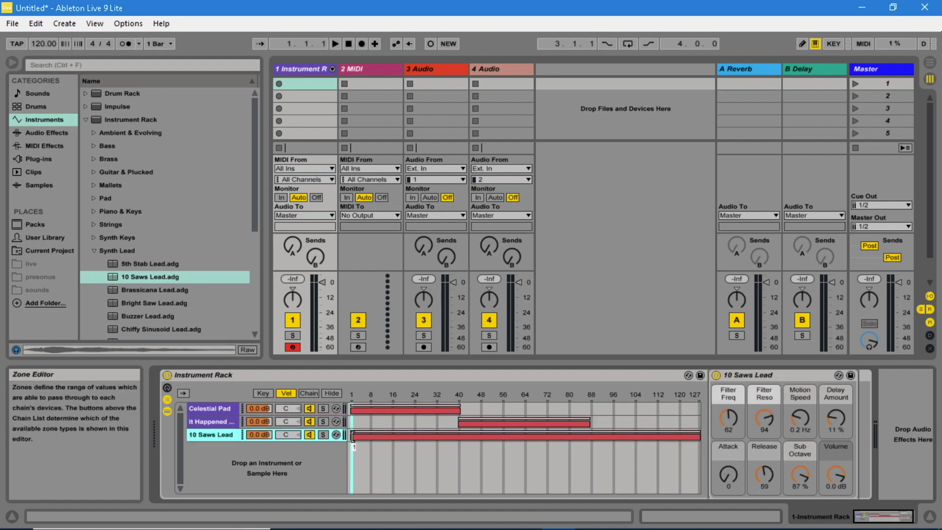
{"action": "left_click_drag", "start_coordinate": [352, 436], "coordinate": [519, 436]}
Step: Drag the It Happened and 10 Saws Lead zones back out to 1–127, then close the editor
{"action": "left_click", "coordinate": [459, 422]}
{"action": "left_click_drag", "start_coordinate": [458, 422], "coordinate": [700, 409]}
{"action": "left_click_drag", "start_coordinate": [590, 423], "coordinate": [700, 422]}
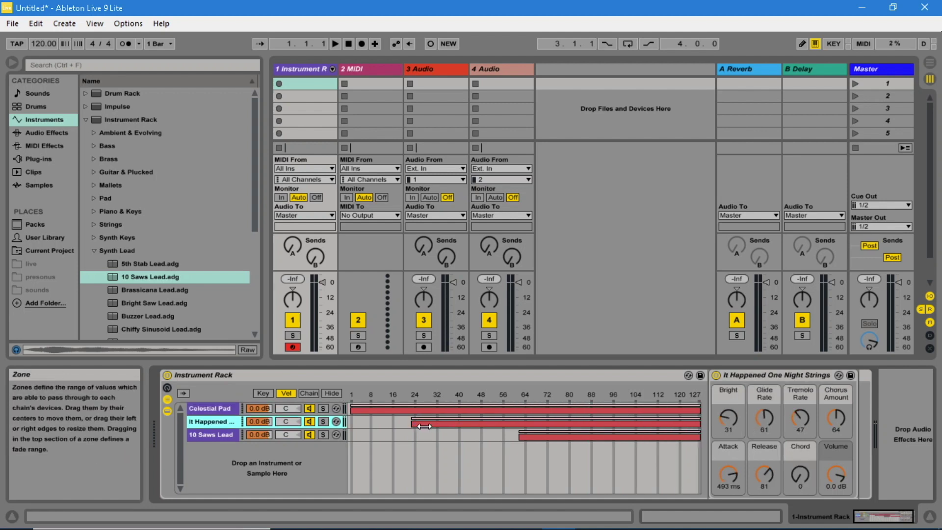
{"action": "left_click_drag", "start_coordinate": [411, 423], "coordinate": [350, 425]}
{"action": "left_click_drag", "start_coordinate": [608, 436], "coordinate": [439, 437]}
{"action": "left_click_drag", "start_coordinate": [528, 429], "coordinate": [711, 434]}
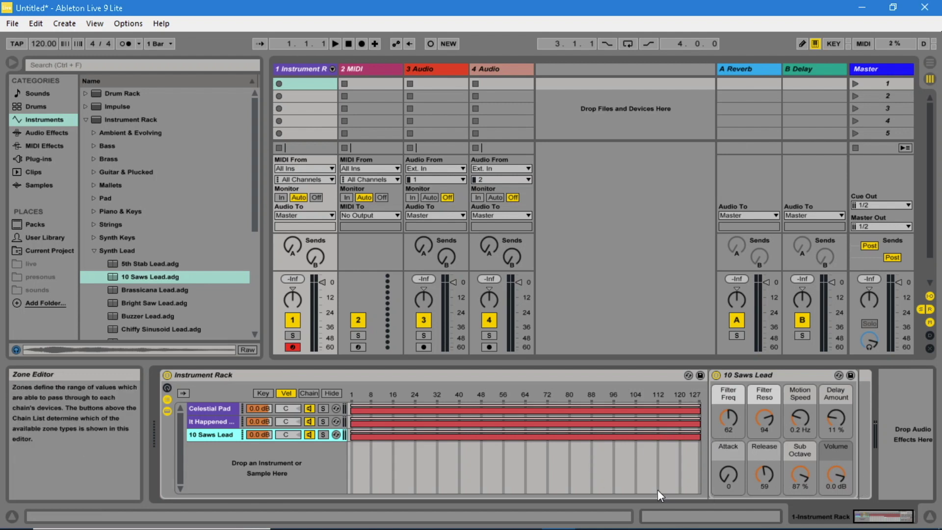
{"action": "left_click", "coordinate": [332, 393]}
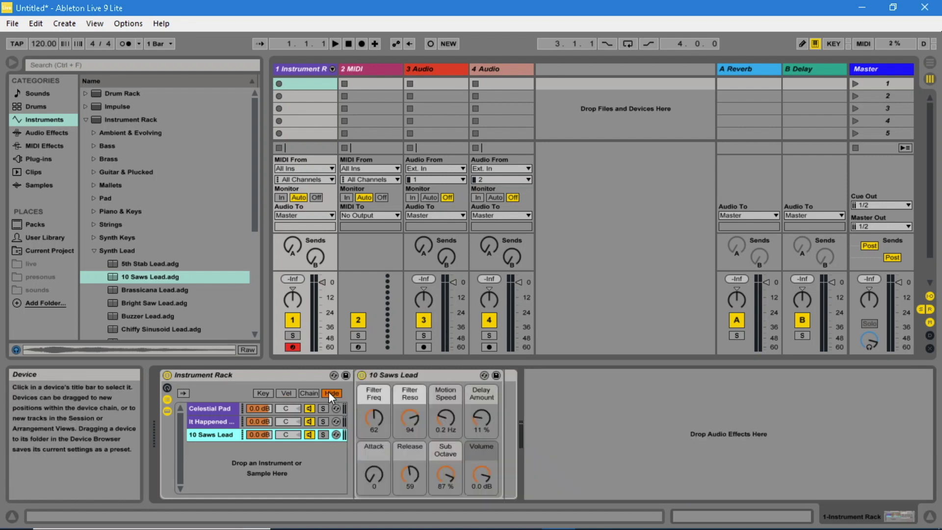
Step: Show the rack's macro knobs and map Celestial Pad's chain volume to Macro 1
{"action": "left_click", "coordinate": [166, 387]}
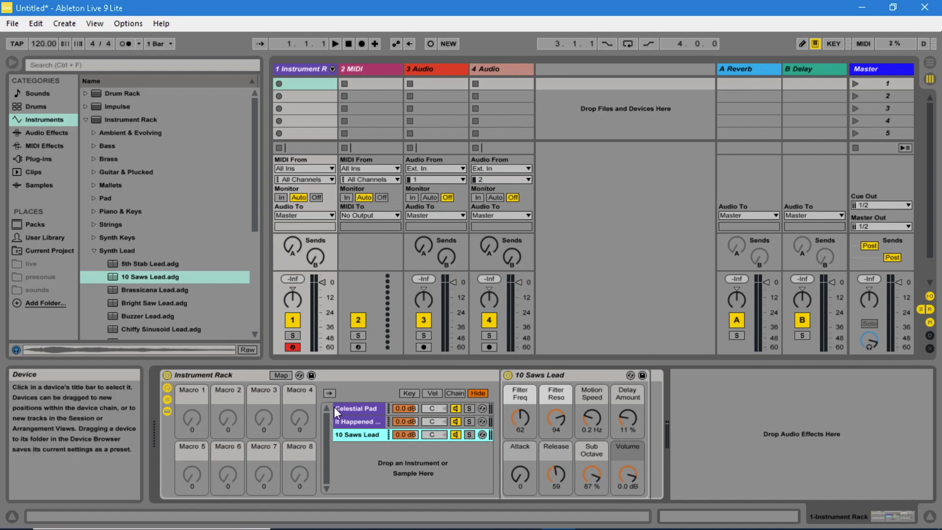
{"action": "right_click", "coordinate": [406, 407]}
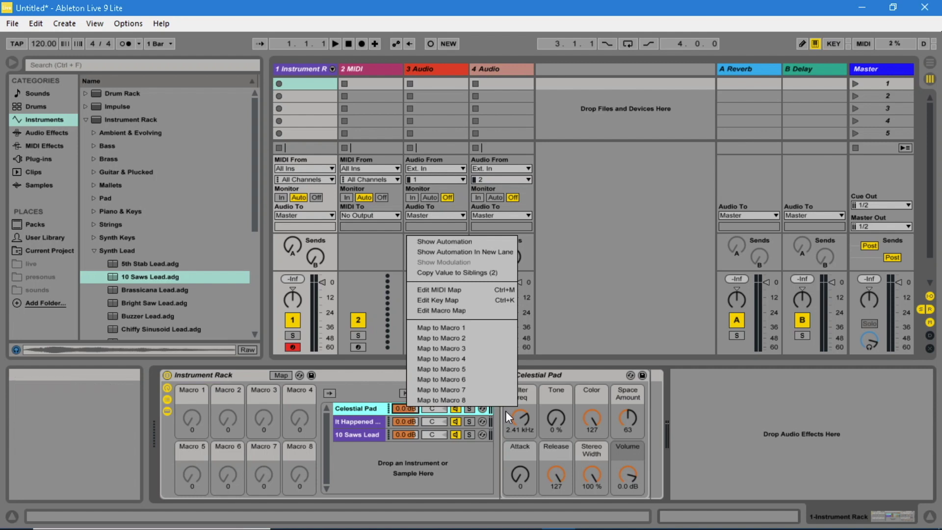
{"action": "left_click", "coordinate": [442, 328]}
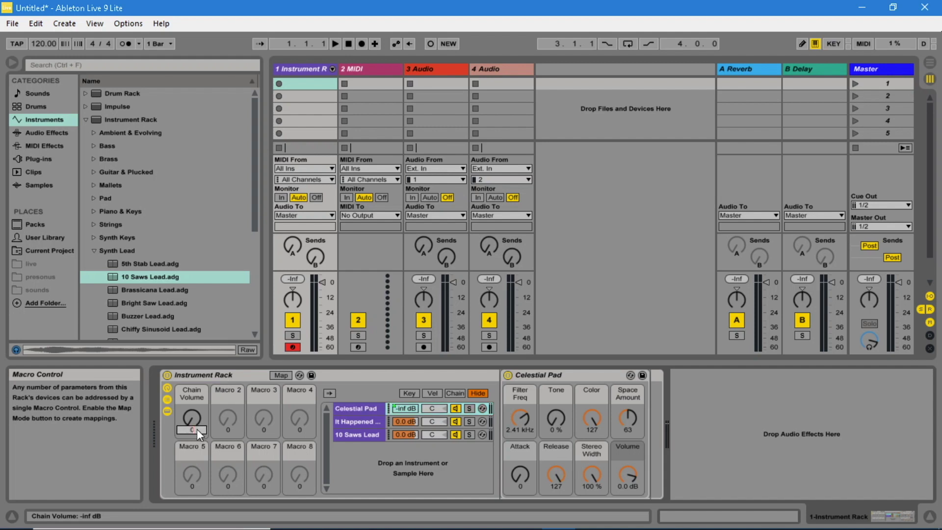
Step: Set Macro 1 to 0 dB; map It Happened and 10 Saws Lead volumes to Macro 2 at 0 dB
{"action": "key", "text": "Return"}
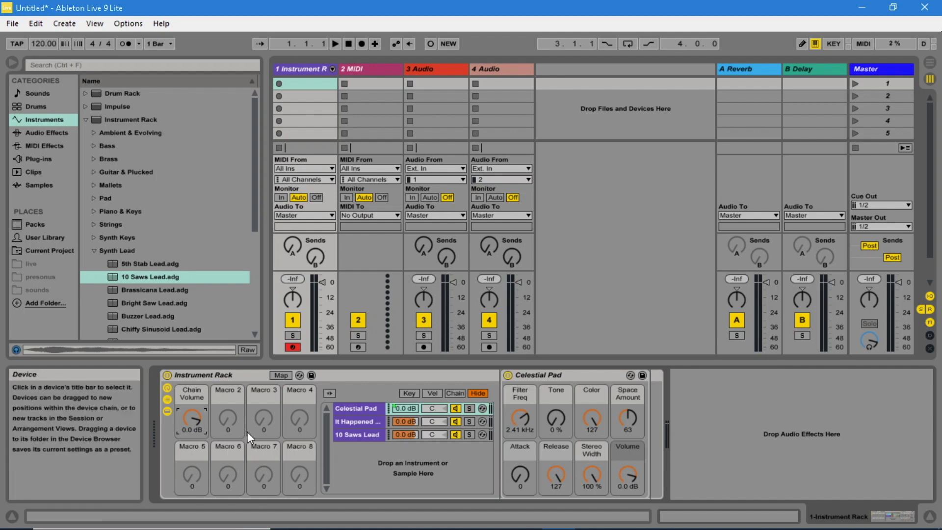
{"action": "right_click", "coordinate": [404, 420]}
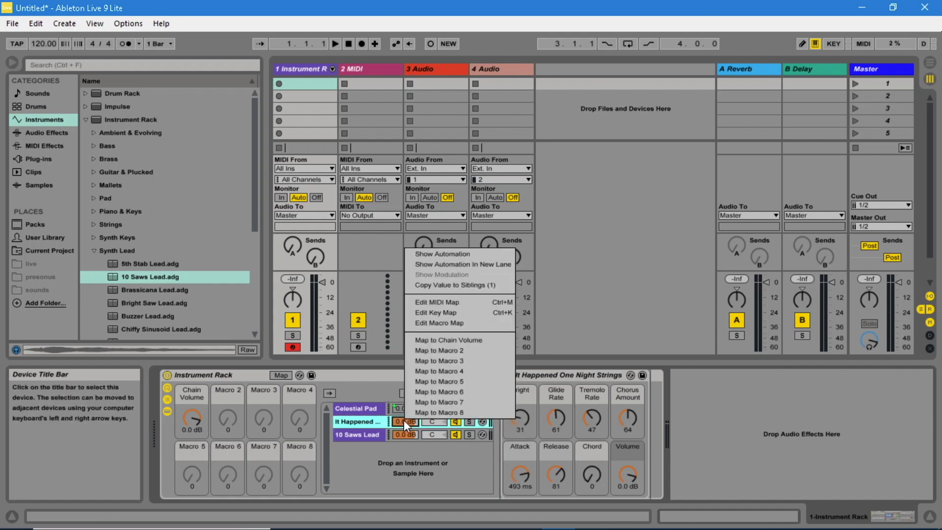
{"action": "left_click", "coordinate": [445, 350]}
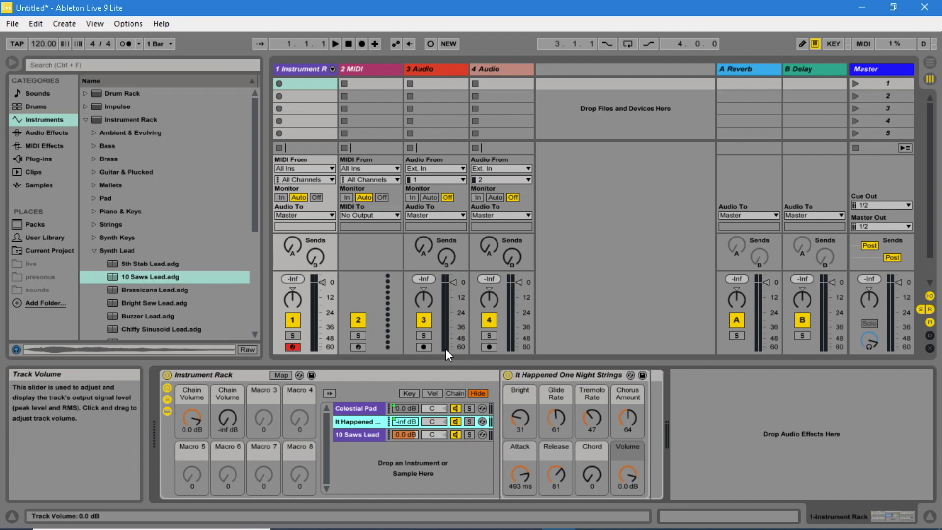
{"action": "right_click", "coordinate": [405, 435]}
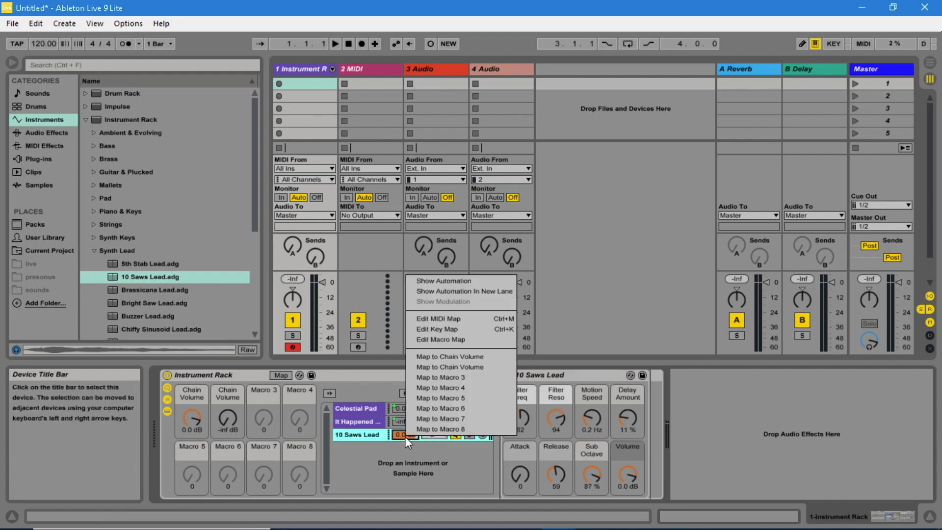
{"action": "left_click", "coordinate": [451, 368]}
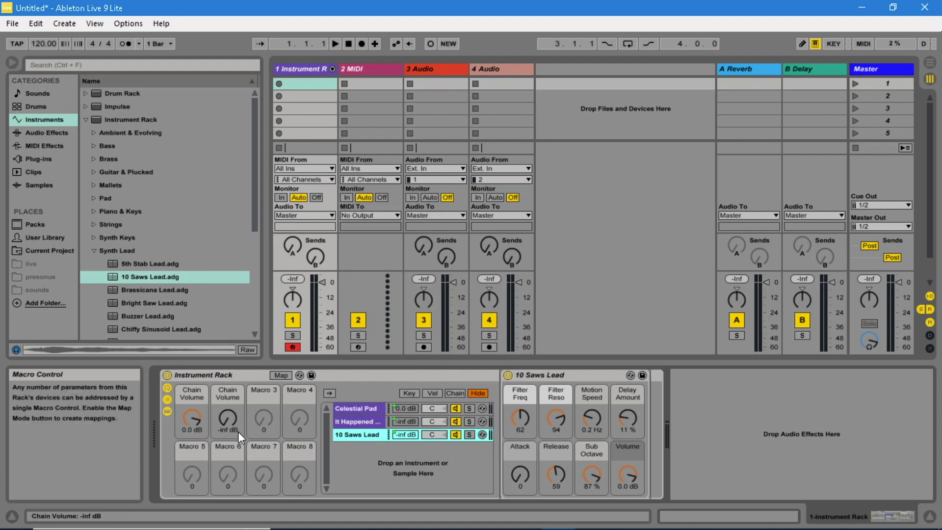
{"action": "left_click", "coordinate": [228, 420]}
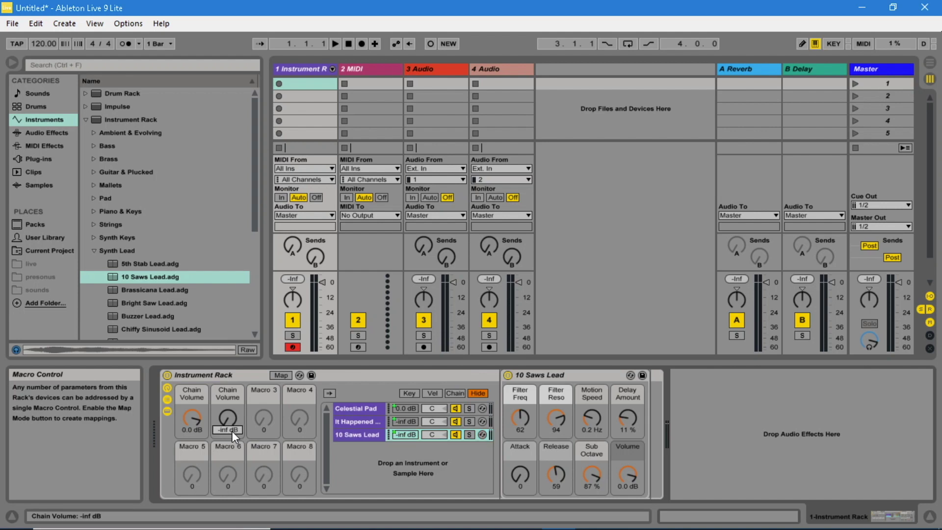
{"action": "key", "text": "Return"}
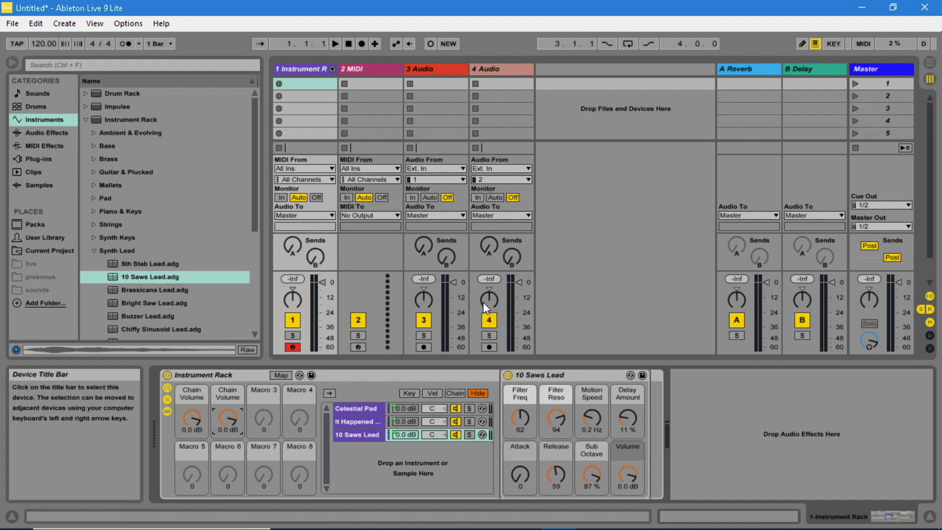
{"action": "left_click", "coordinate": [863, 44]}
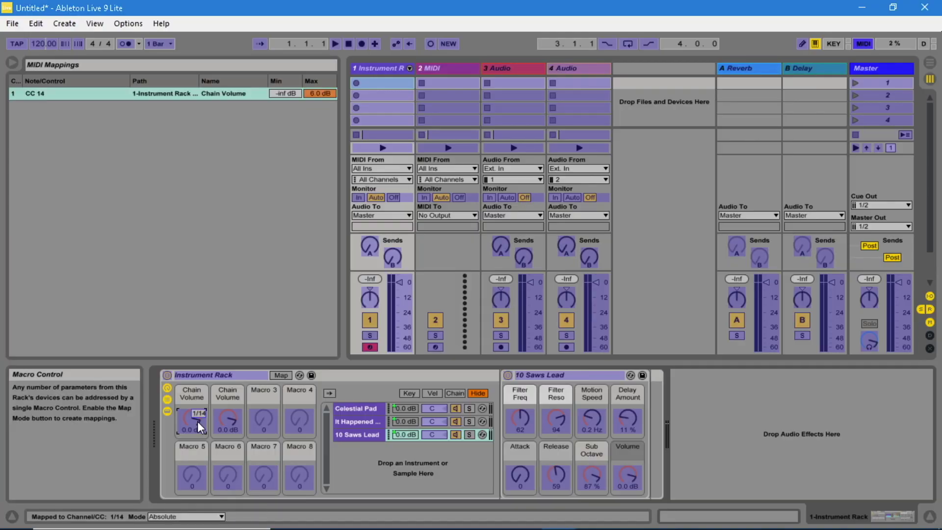
Step: Assign the second Chain Volume macro to CC 15 and leave MIDI map mode
{"action": "left_click", "coordinate": [222, 425]}
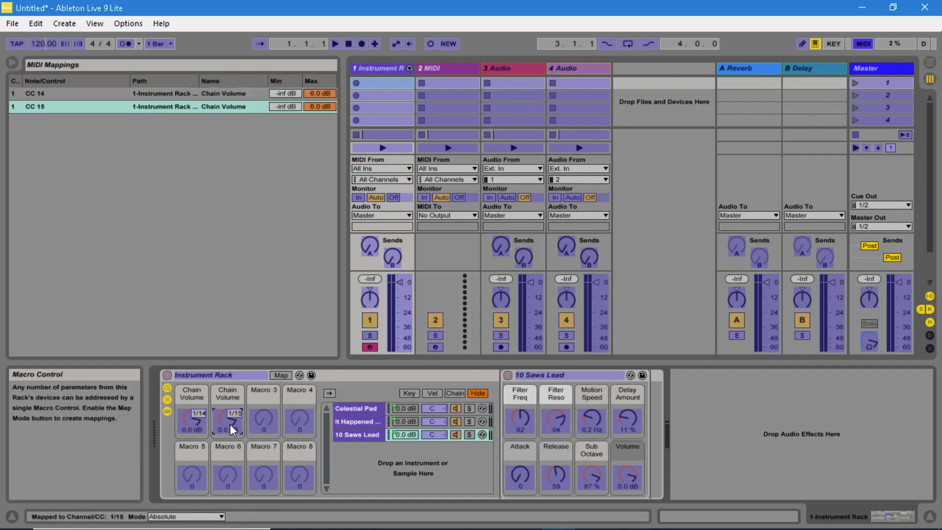
{"action": "left_click", "coordinate": [859, 43]}
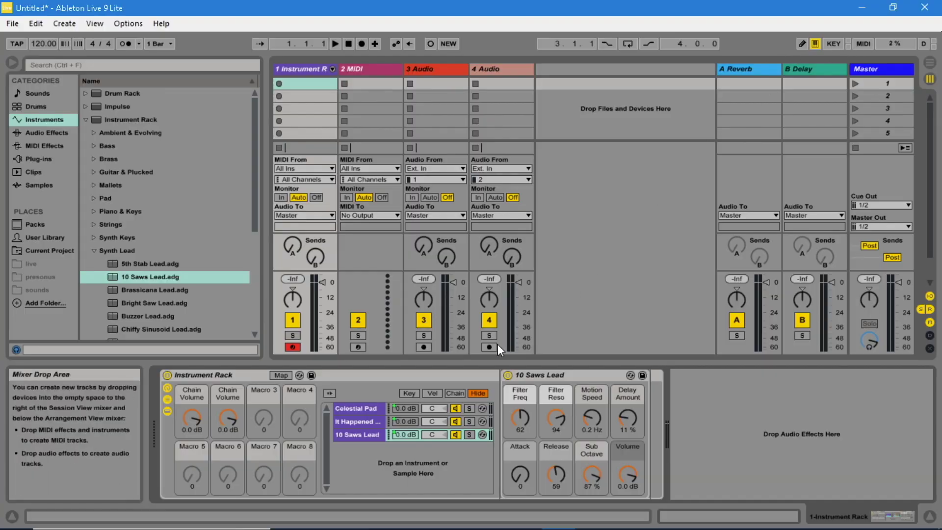
{"action": "left_click", "coordinate": [456, 393]}
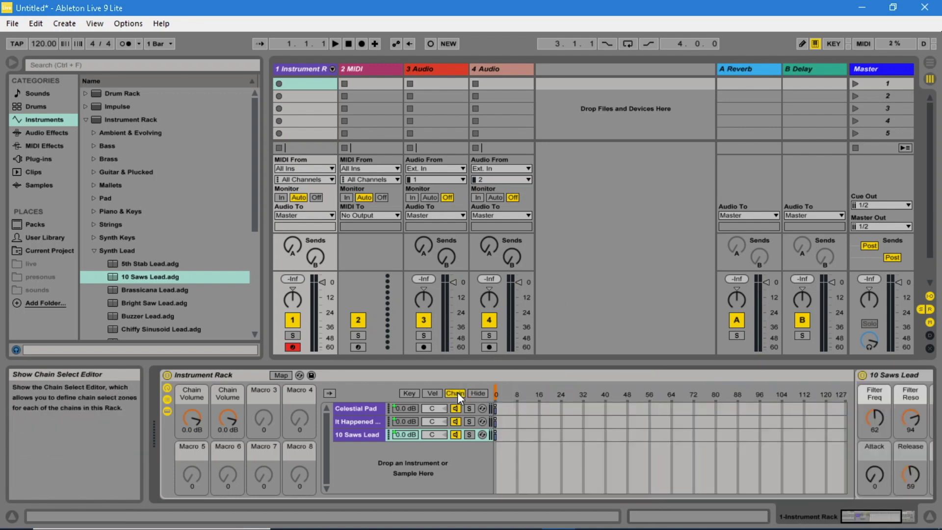
Step: Select the 10 Saws Lead chain and move its chain-select zone to value 1
{"action": "left_click", "coordinate": [494, 422]}
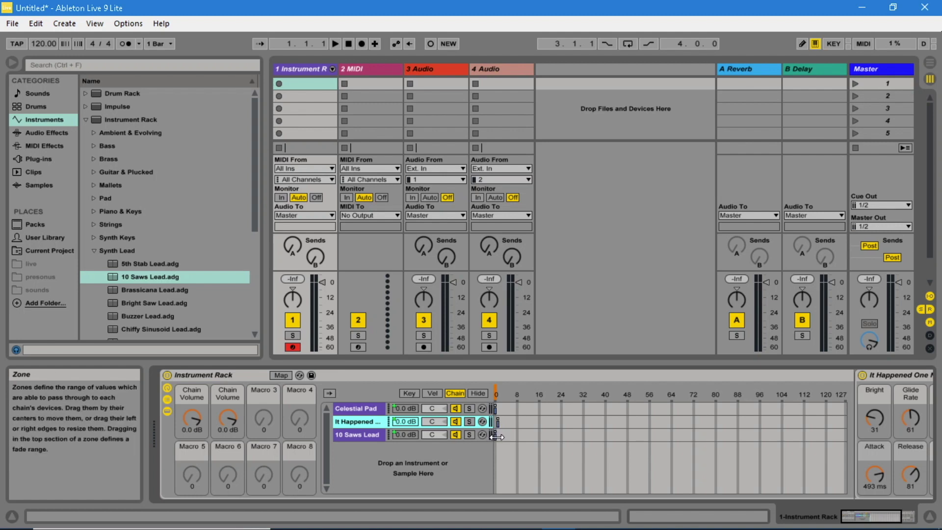
{"action": "left_click", "coordinate": [495, 435]}
{"action": "left_click_drag", "start_coordinate": [497, 436], "coordinate": [501, 436]}
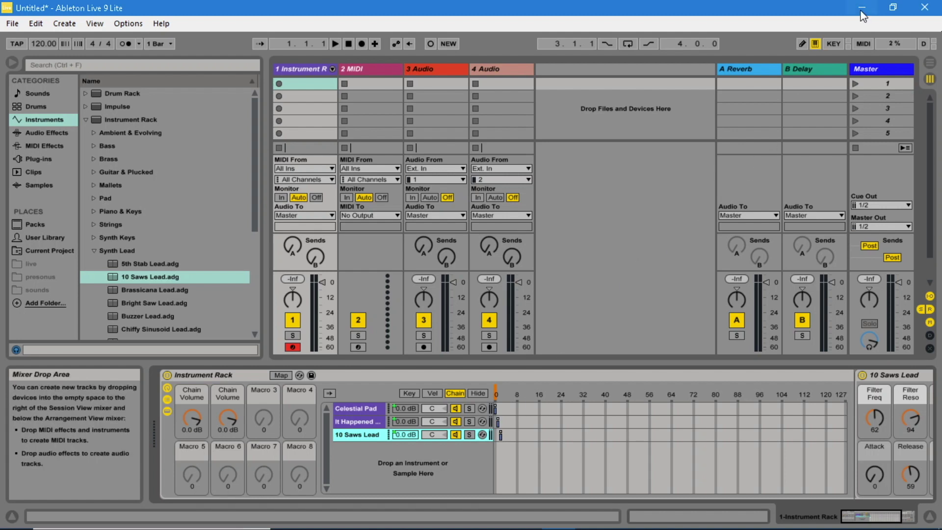
{"action": "left_click", "coordinate": [860, 40]}
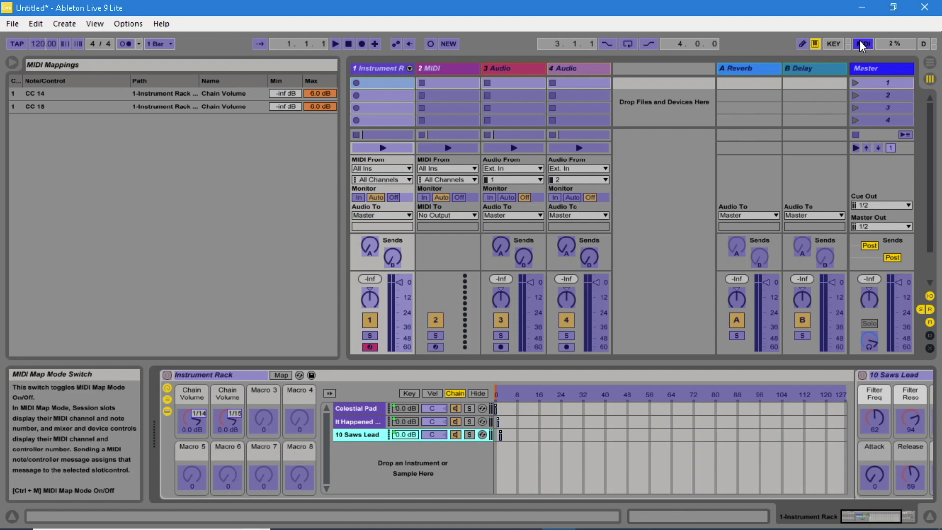
Step: Map the rack's Chain Selector to the CC 55 pads and exit MIDI map mode
{"action": "left_click", "coordinate": [665, 388]}
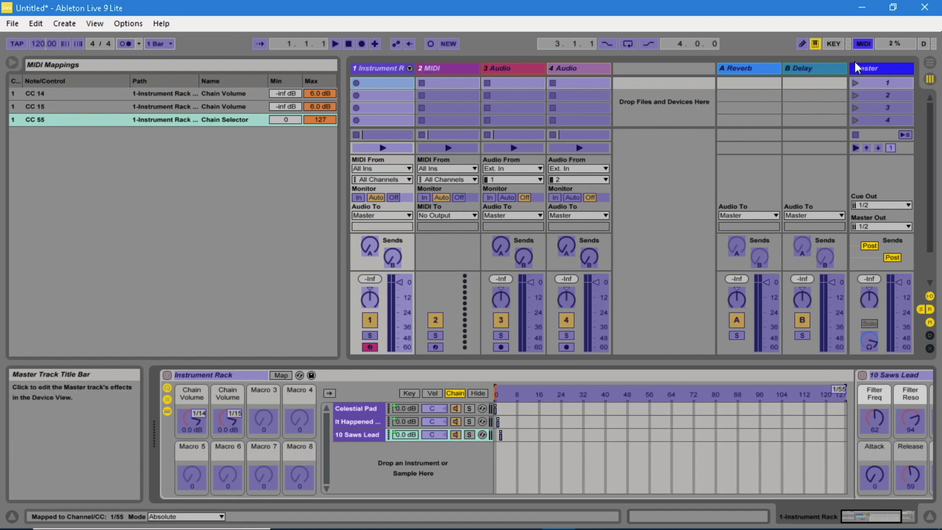
{"action": "left_click", "coordinate": [862, 45]}
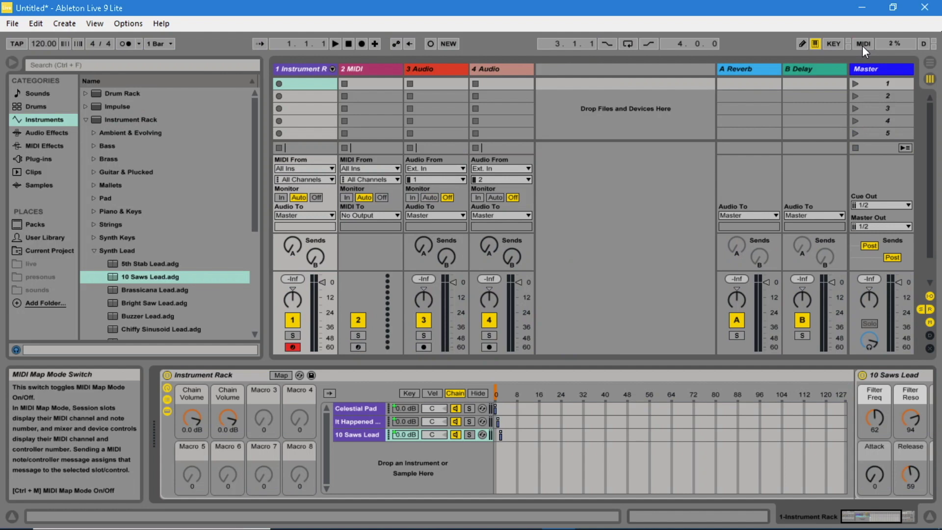